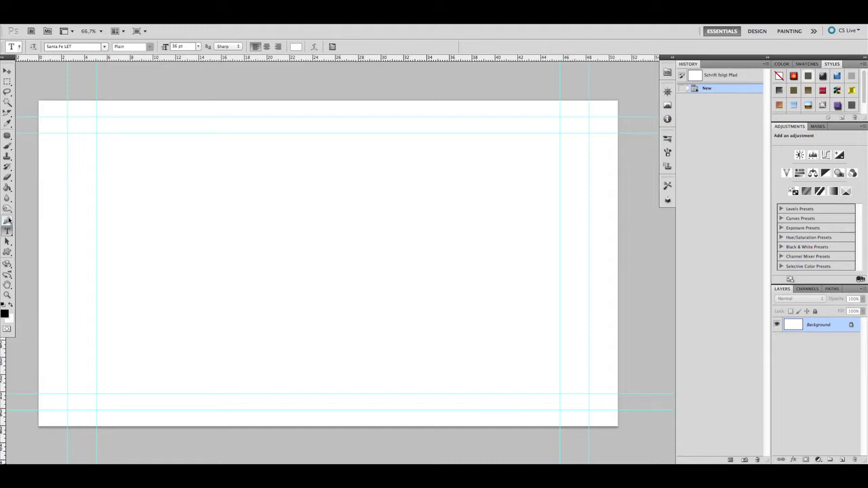
# Switch to the Pen tool to draw paths with anchor points.
pyautogui.click(8, 221)
# Draw a six-anchor wavy work path from the left edge, looping back to top centre.
pyautogui.click(83, 321)
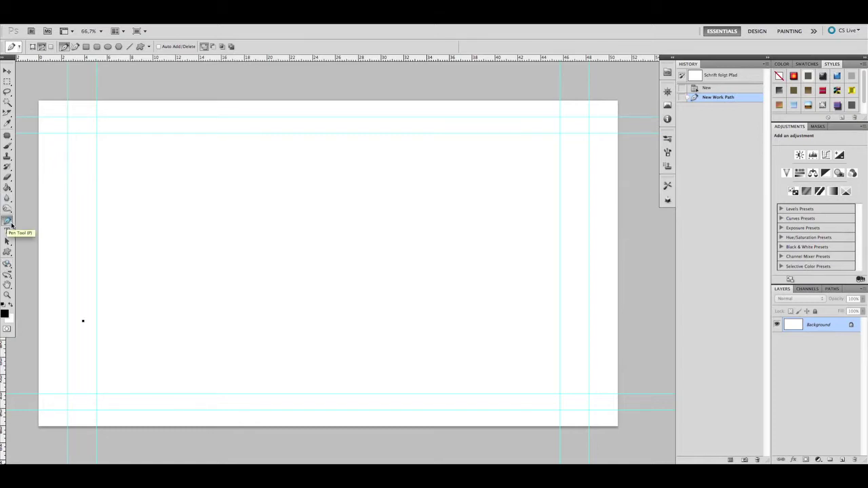
pyautogui.moveTo(135, 226); pyautogui.dragTo(197, 212)
pyautogui.moveTo(343, 354); pyautogui.dragTo(474, 337)
pyautogui.moveTo(560, 219); pyautogui.dragTo(535, 180)
pyautogui.moveTo(291, 252); pyautogui.dragTo(265, 181)
pyautogui.click(377, 161)
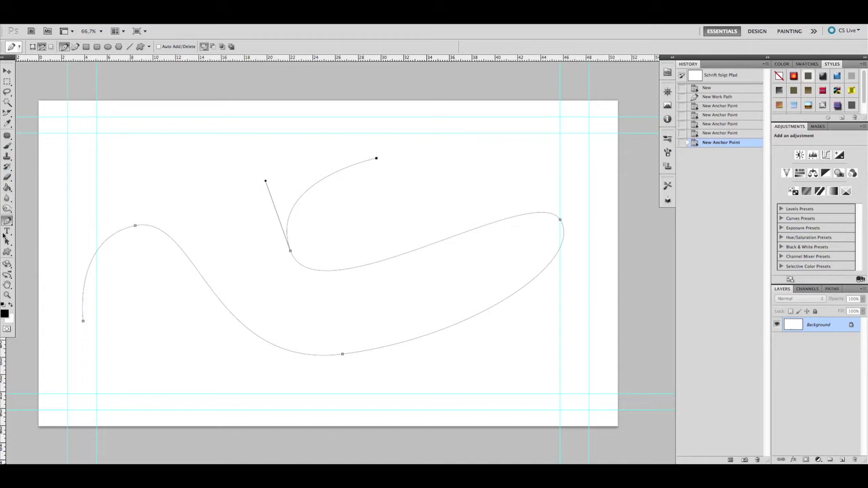
pyautogui.click(7, 231)
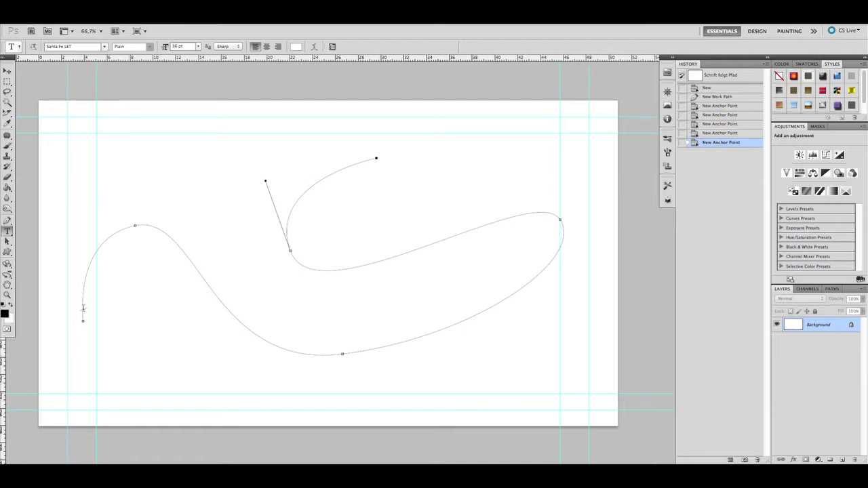
# Type 'Hallo zu neuen Tutorial von' plus the author's name in black along the path.
pyautogui.click(83, 309)
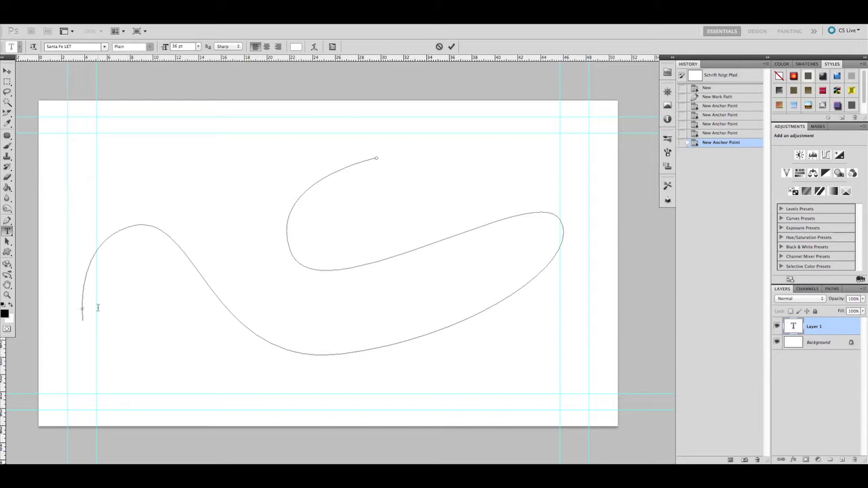
pyautogui.write('D')
pyautogui.click(297, 46)
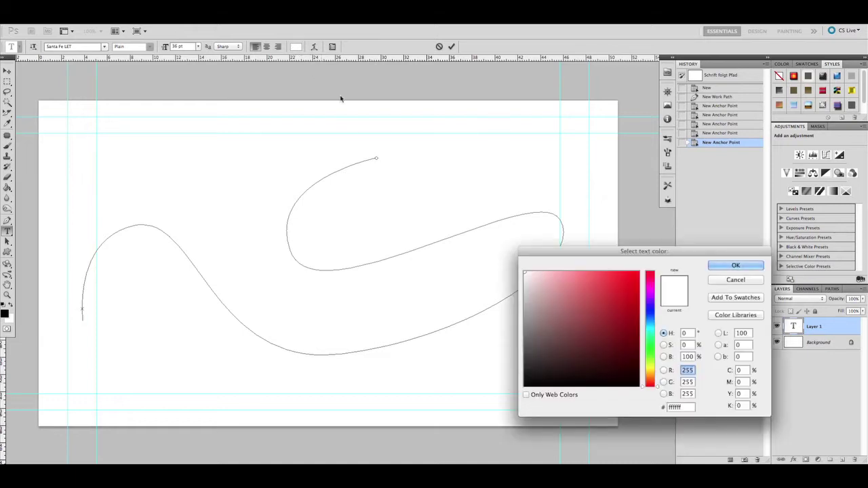
pyautogui.click(735, 265)
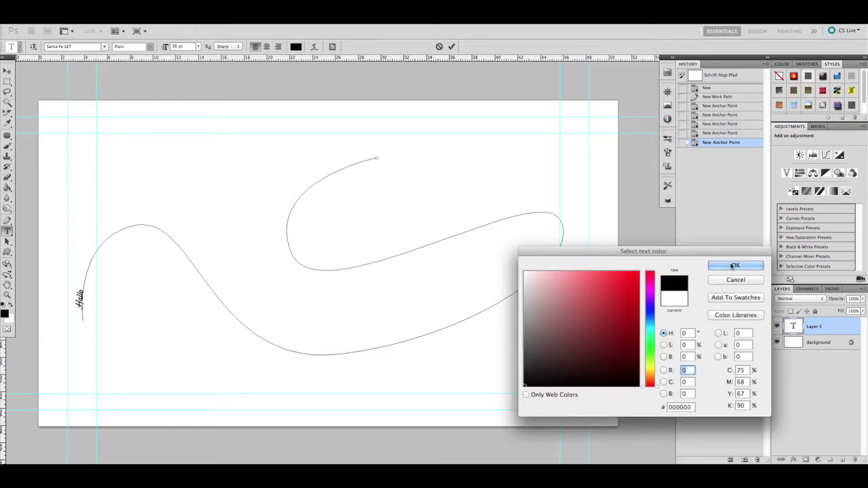
pyautogui.hotkey('ctrl', 'h')
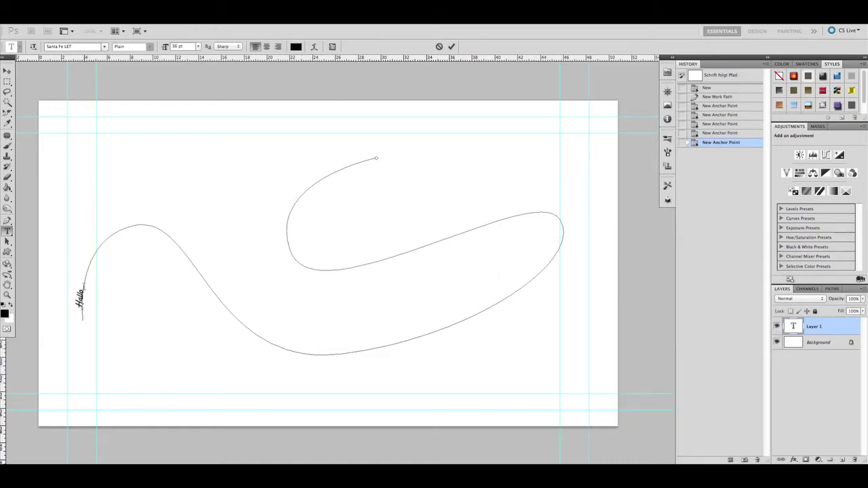
pyautogui.write('zu neuen Tutorial von Genzy Hale')
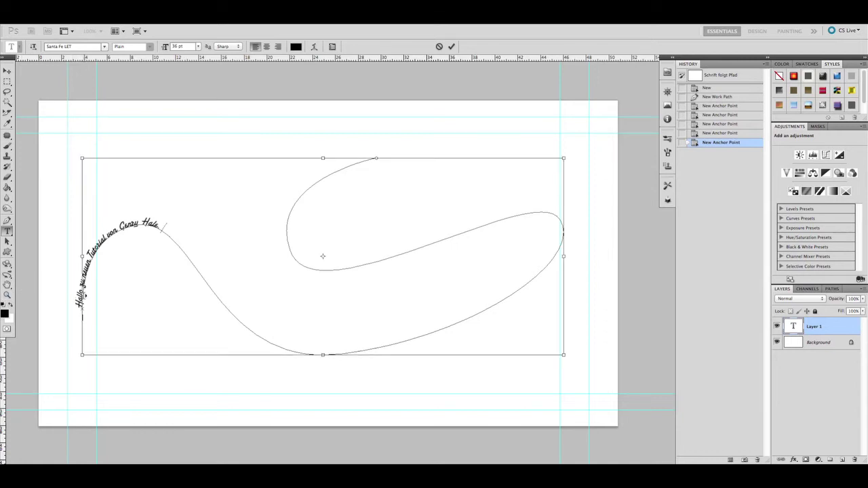
# Set all the path text to 72 pt, aligned to the path's start.
pyautogui.hotkey('ctrl', 'a')
pyautogui.click(197, 47)
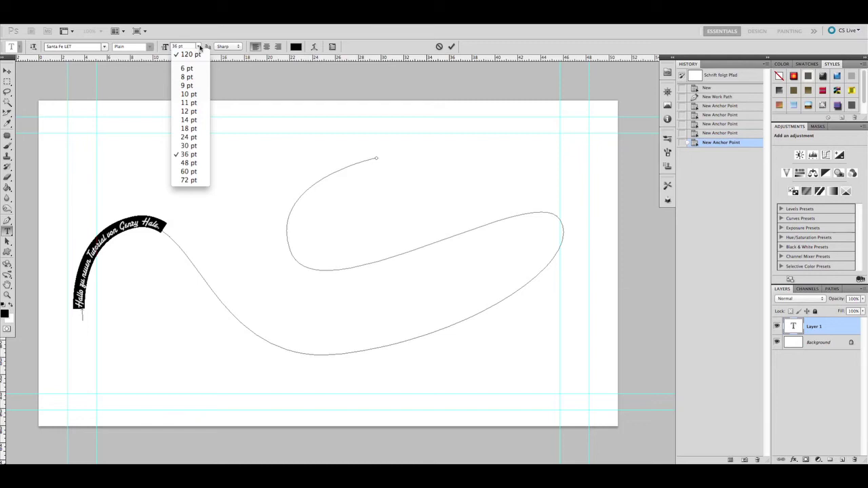
pyautogui.click(191, 185)
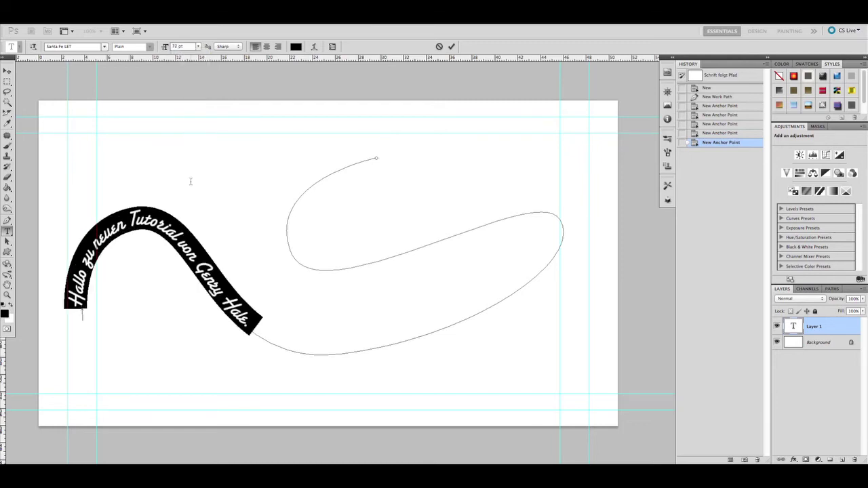
pyautogui.click(278, 47)
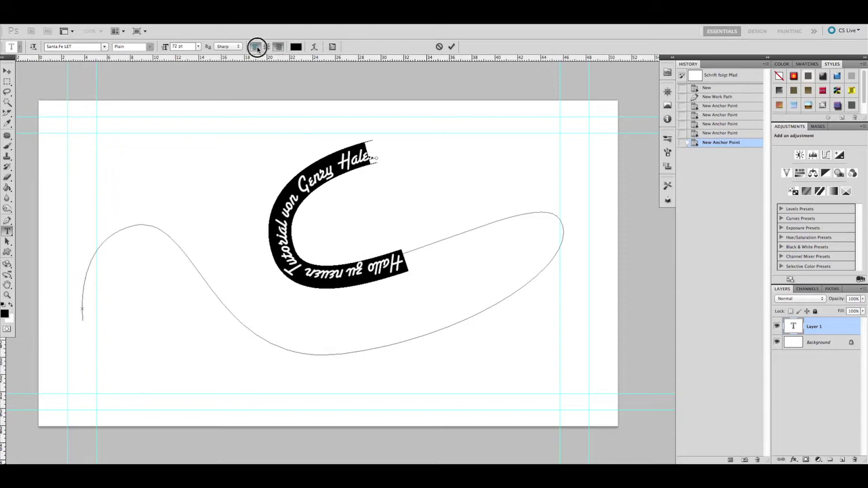
pyautogui.click(255, 46)
# Change the font to Handwriting - Dakota, keeping Sharp anti-aliasing.
pyautogui.click(105, 49)
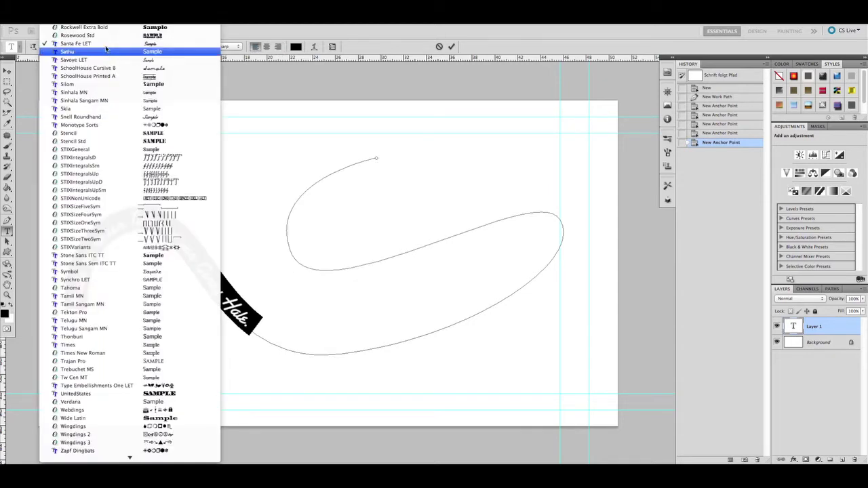
pyautogui.press('h')
pyautogui.press('e')
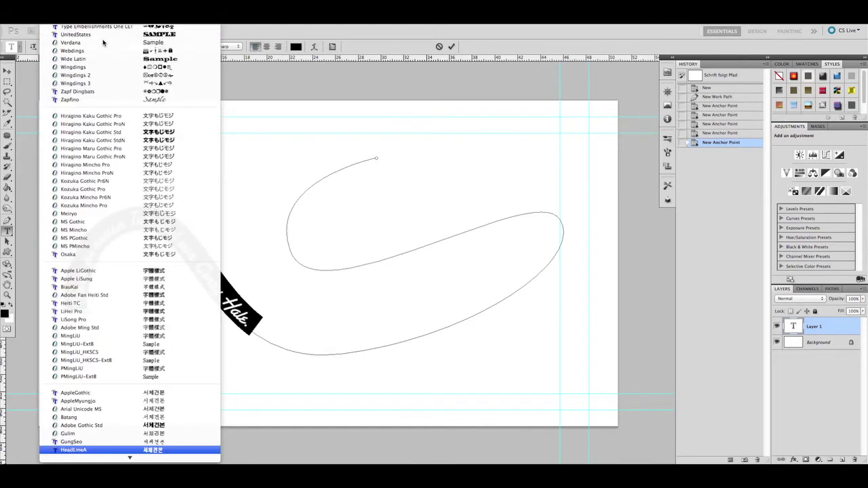
pyautogui.scroll(15, 112, 68)
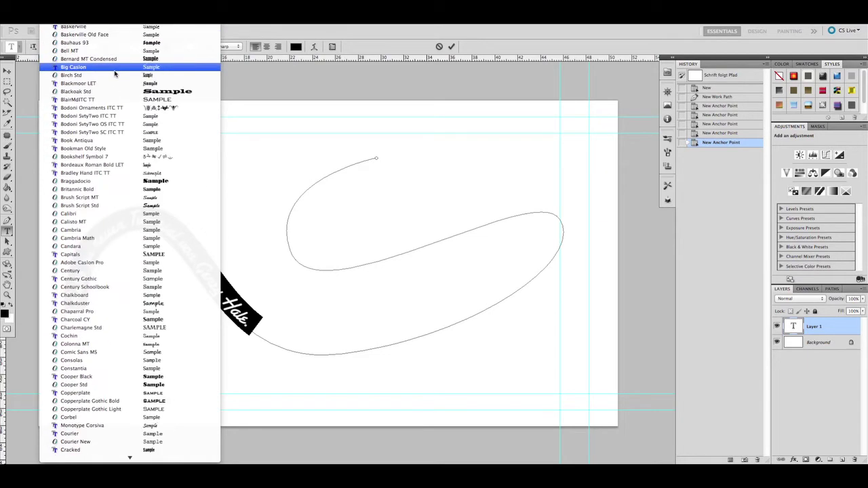
pyautogui.scroll(-12, 112, 224)
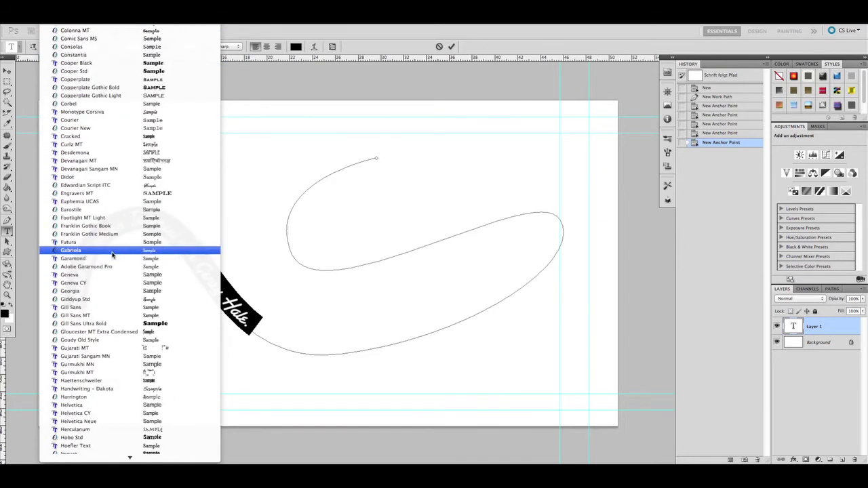
pyautogui.click(156, 391)
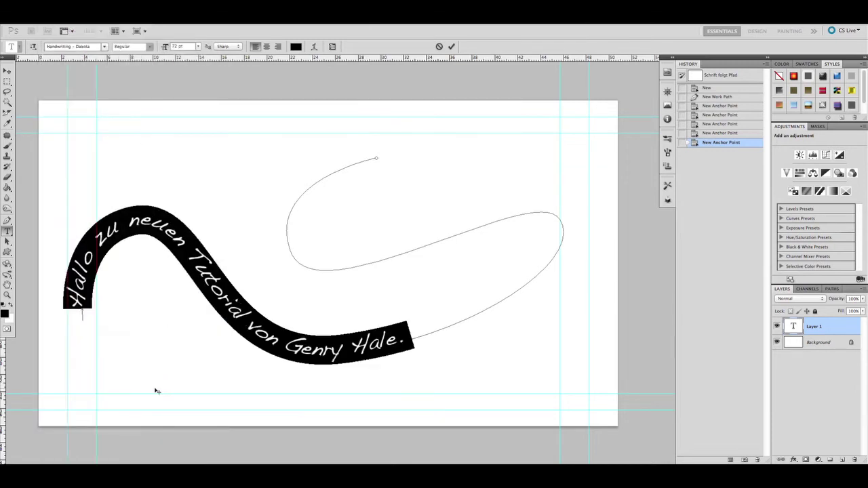
pyautogui.click(229, 47)
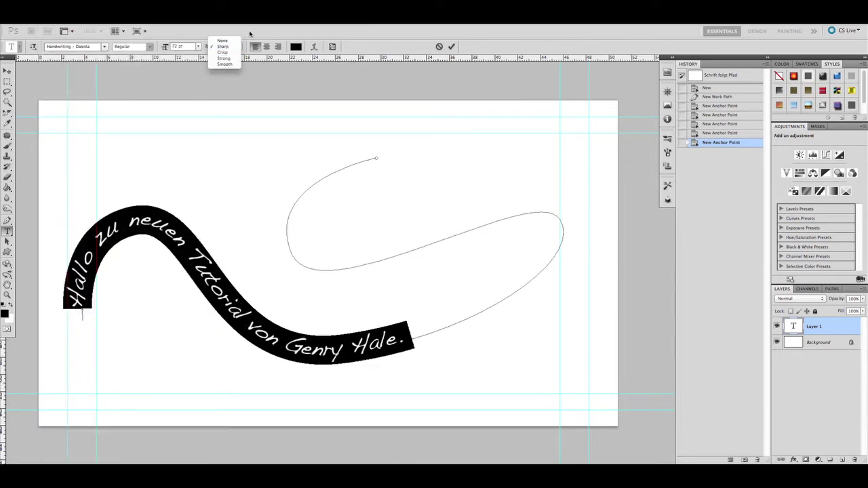
pyautogui.click(257, 34)
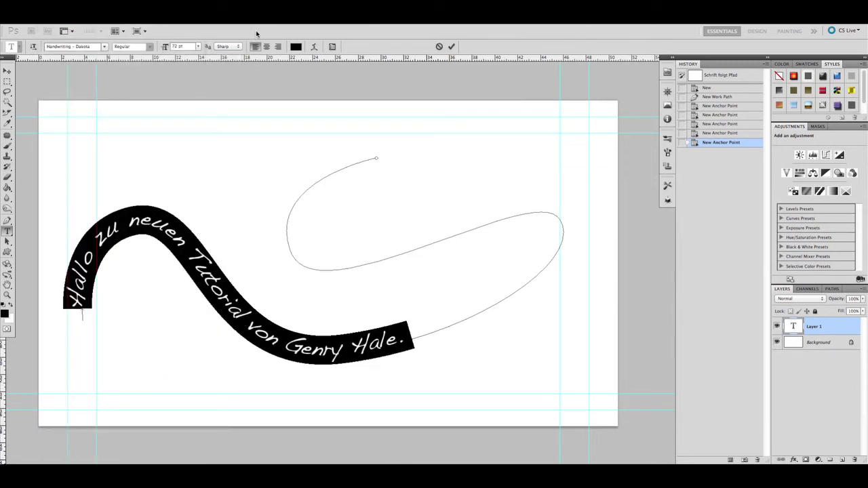
# Colour the text red and commit the type edits.
pyautogui.click(296, 46)
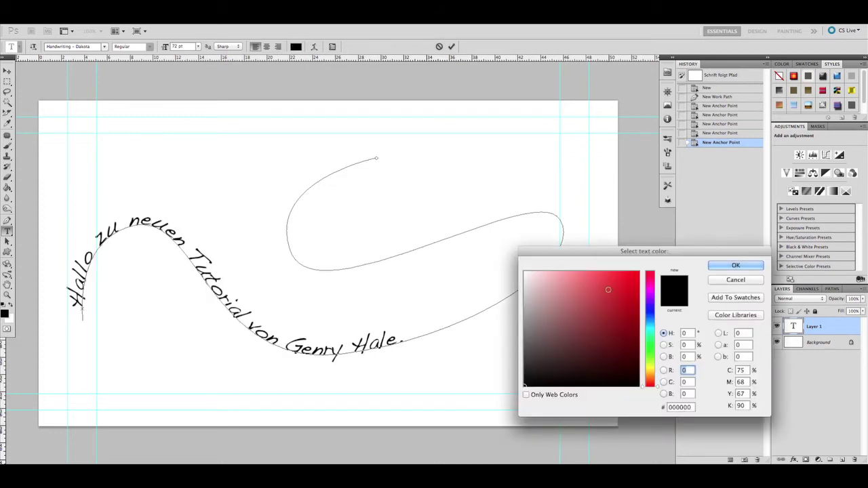
pyautogui.click(629, 281)
pyautogui.click(736, 265)
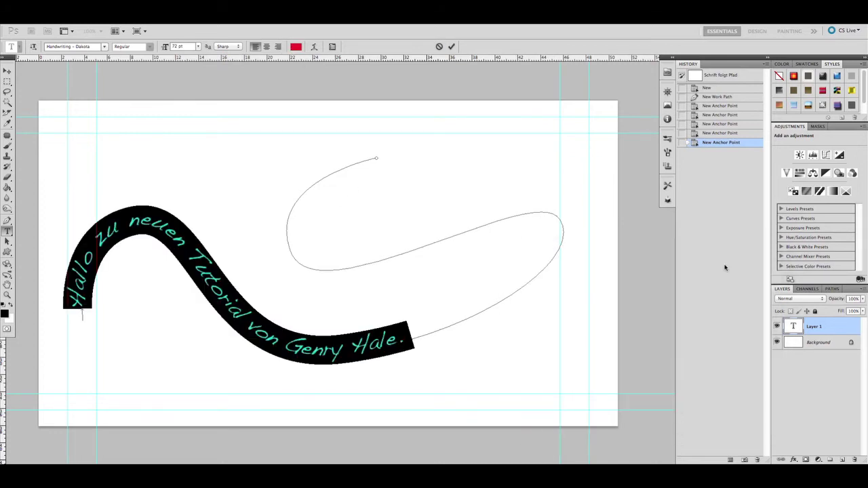
pyautogui.click(451, 48)
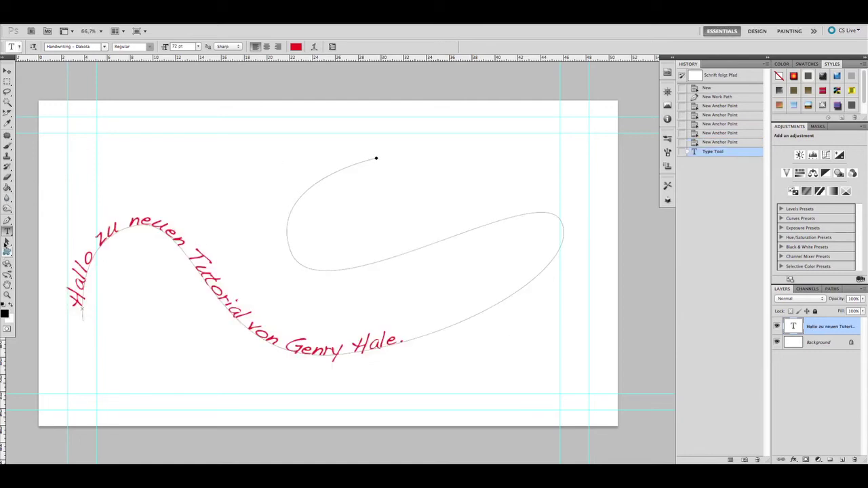
pyautogui.click(7, 220)
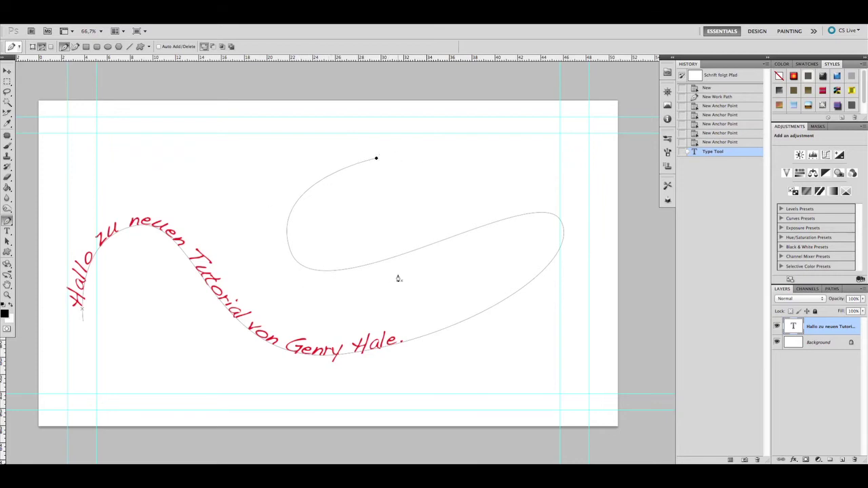
# Delete the guide work path beneath the text.
pyautogui.click(347, 270)
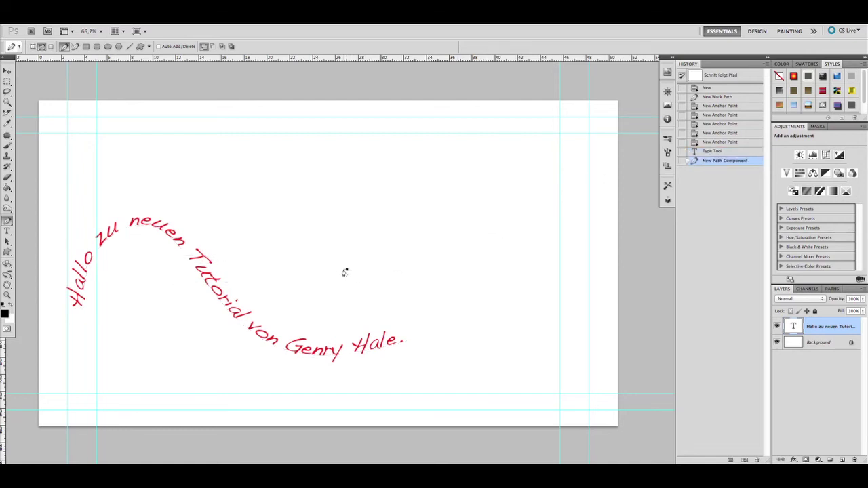
pyautogui.rightClick(347, 272)
pyautogui.click(372, 296)
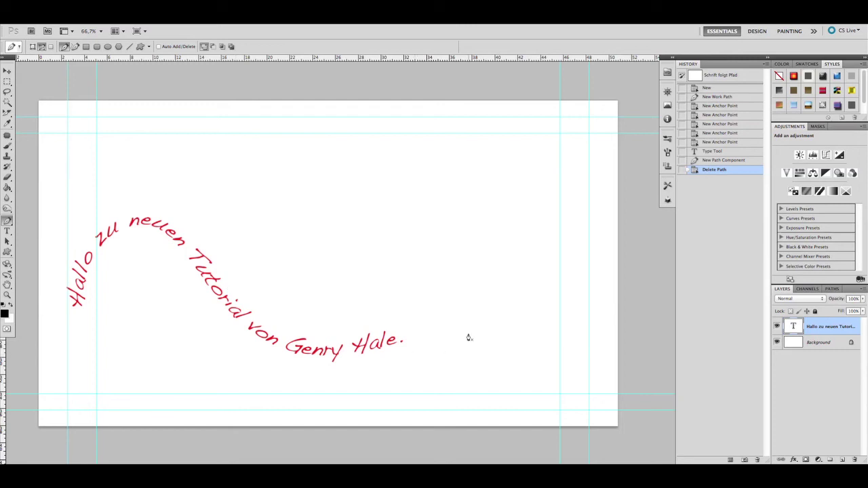
# Move the red text up and right to the centre, then show the meerkat example.
pyautogui.click(7, 71)
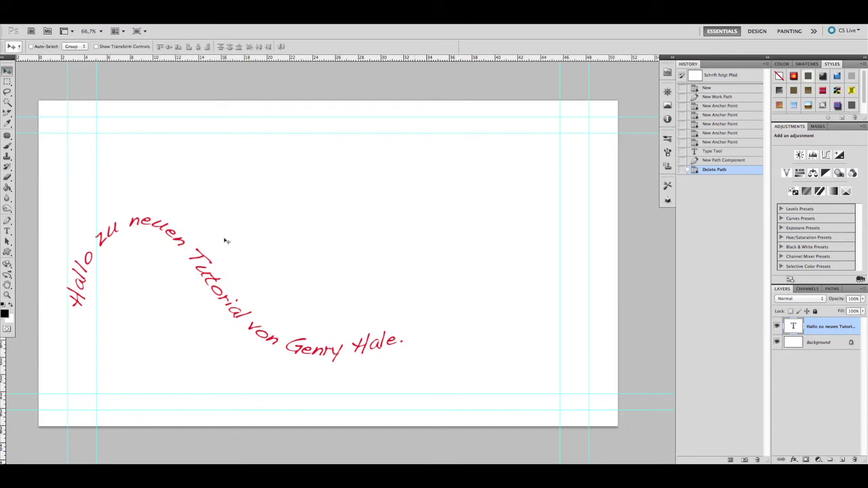
pyautogui.moveTo(243, 297); pyautogui.dragTo(342, 254)
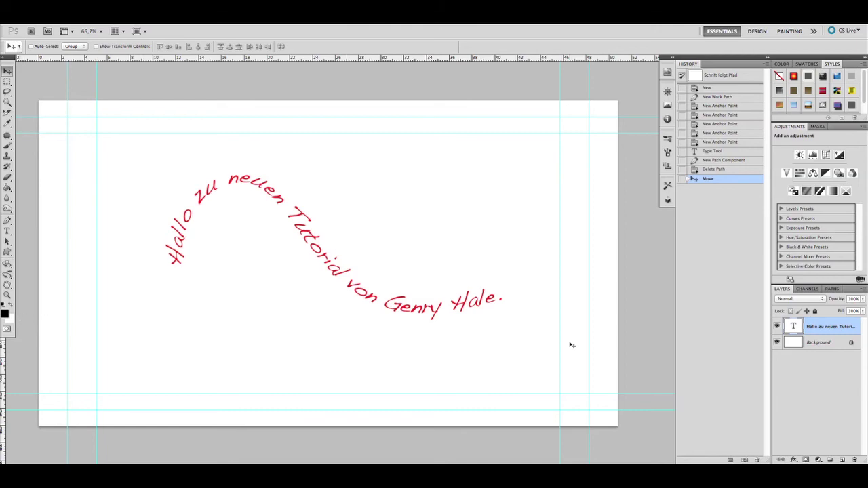
pyautogui.click(628, 459)
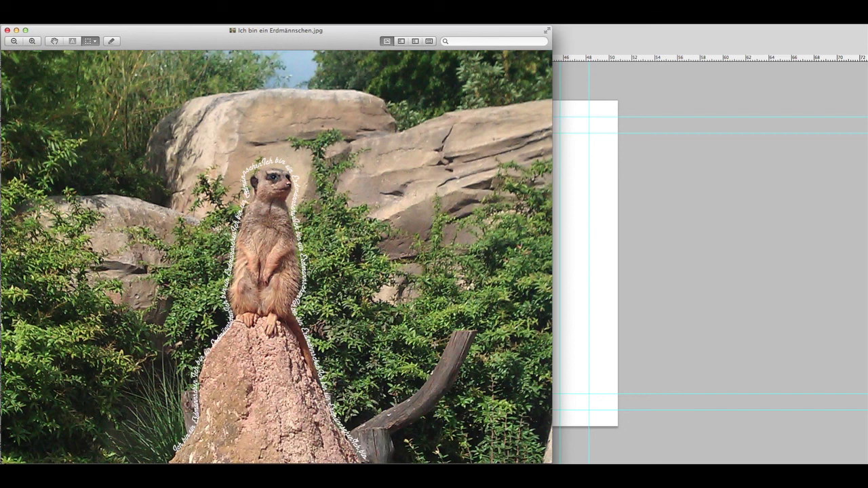
# Bring the Photoshop document with the centred red curved text back to the front.
pyautogui.click(570, 274)
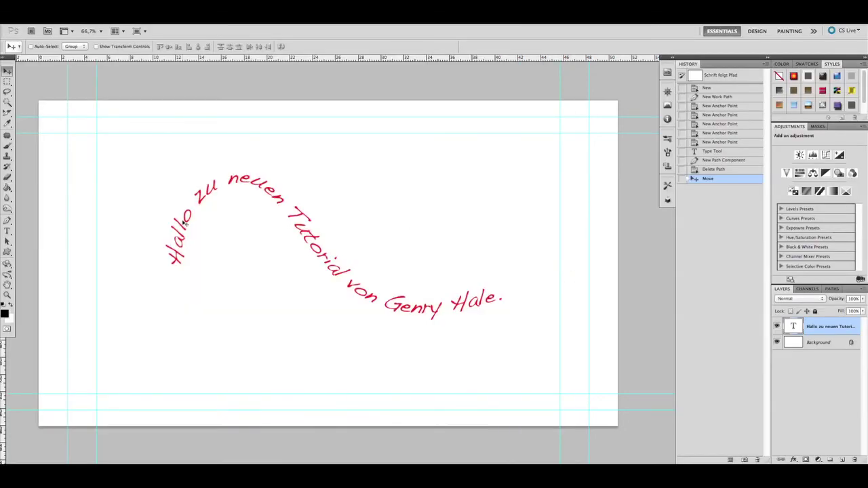